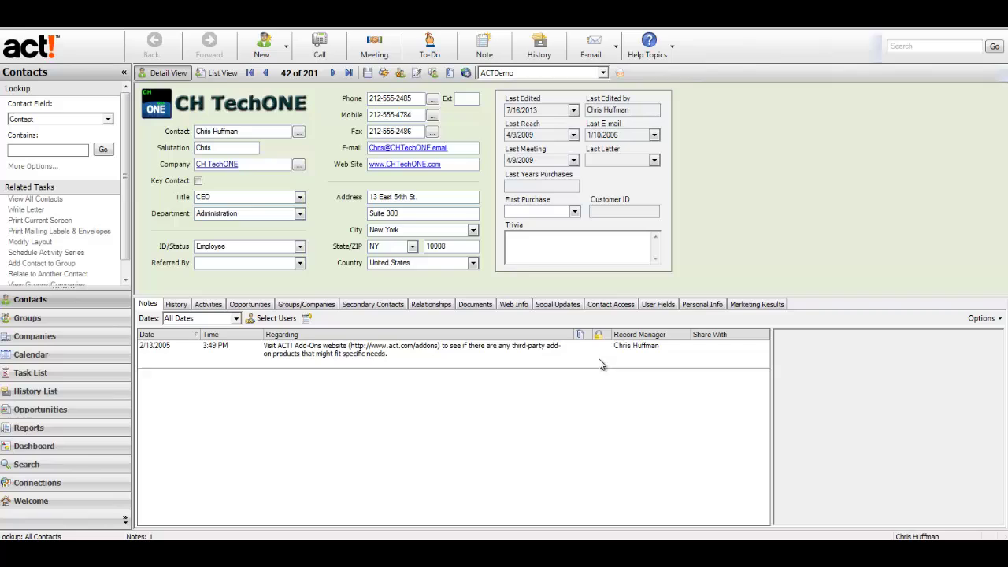
- Look up contacts whose User 6 field contains data, and close the lookup
click(645, 306)
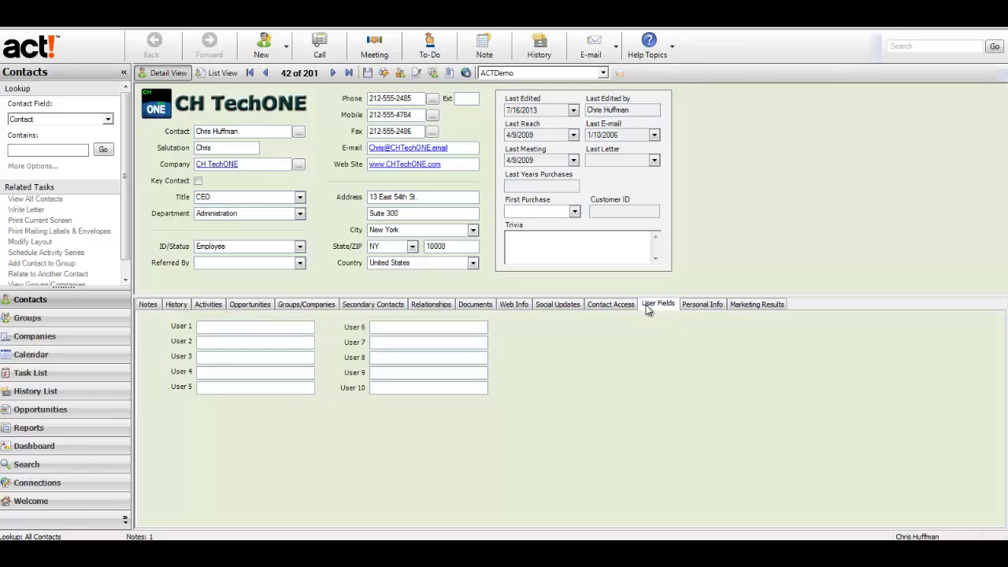
right_click(458, 329)
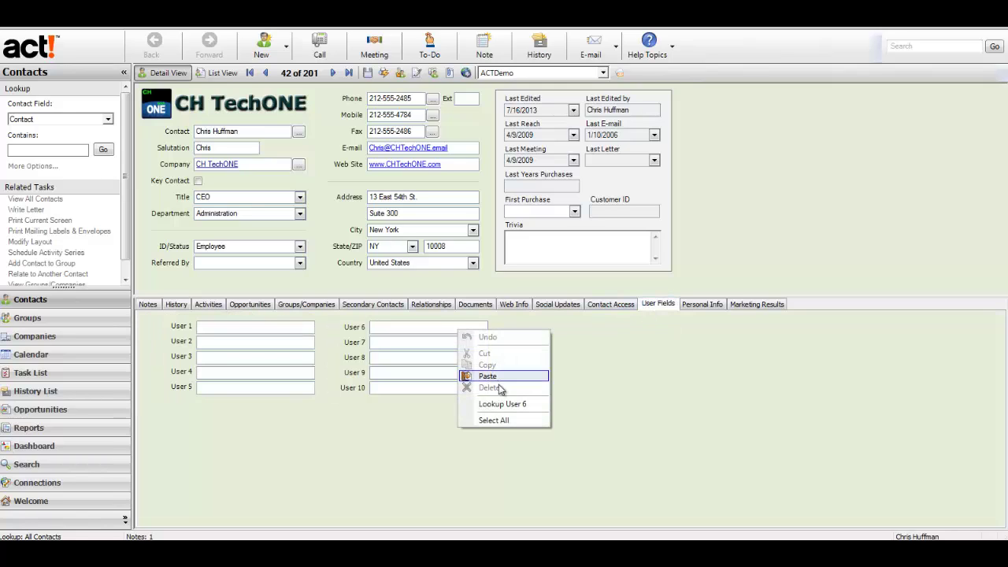
click(496, 405)
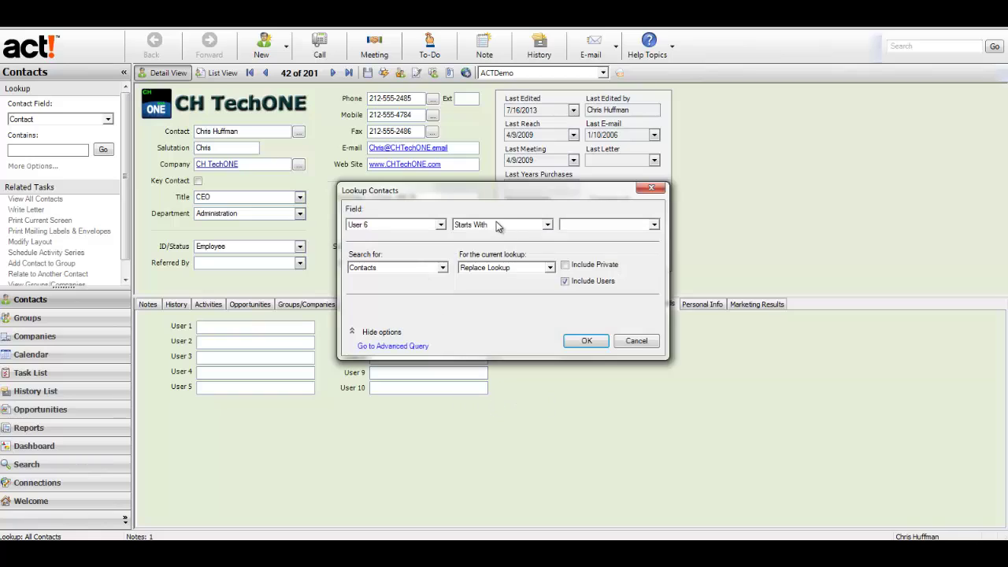
click(496, 224)
click(476, 244)
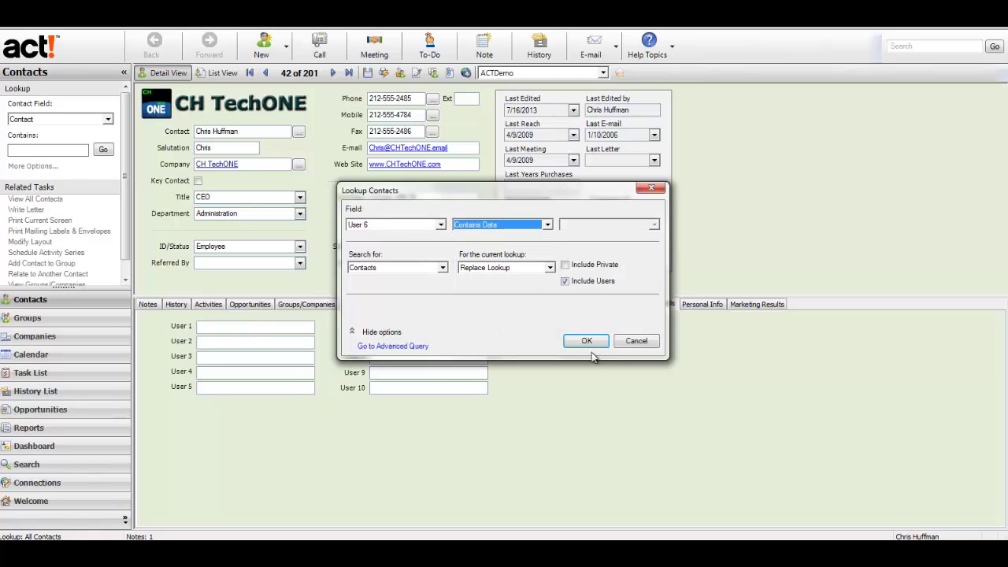
click(586, 344)
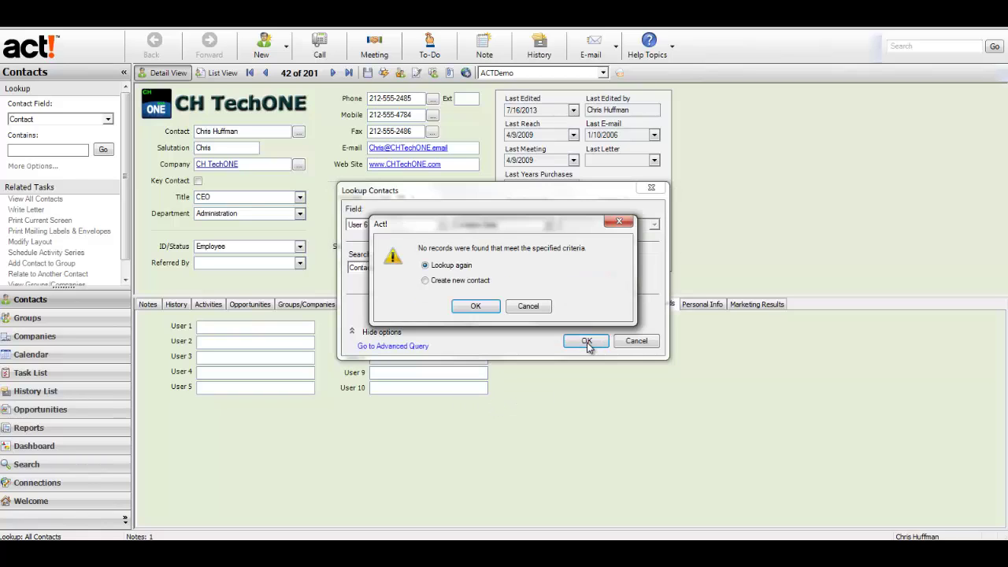
click(495, 305)
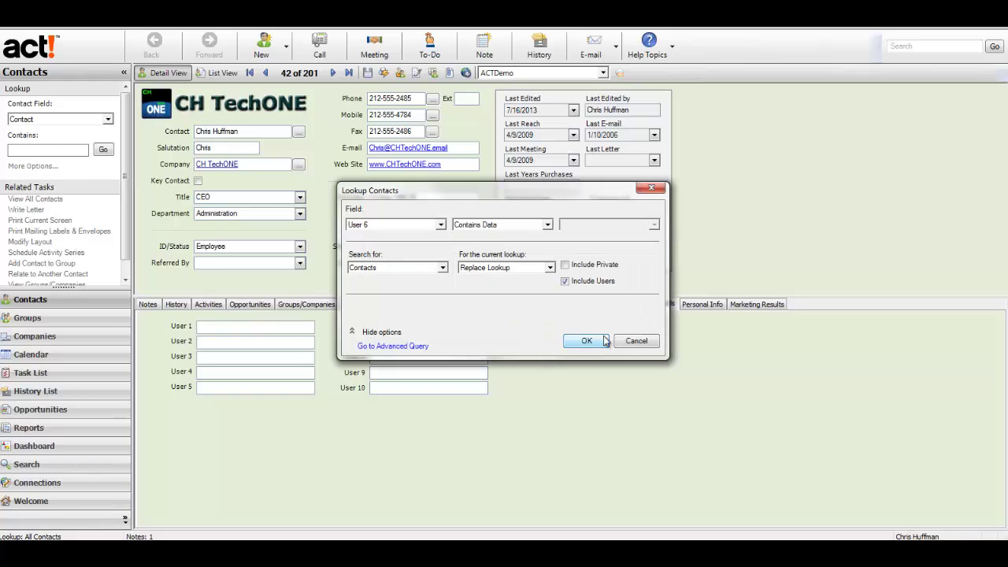
click(633, 341)
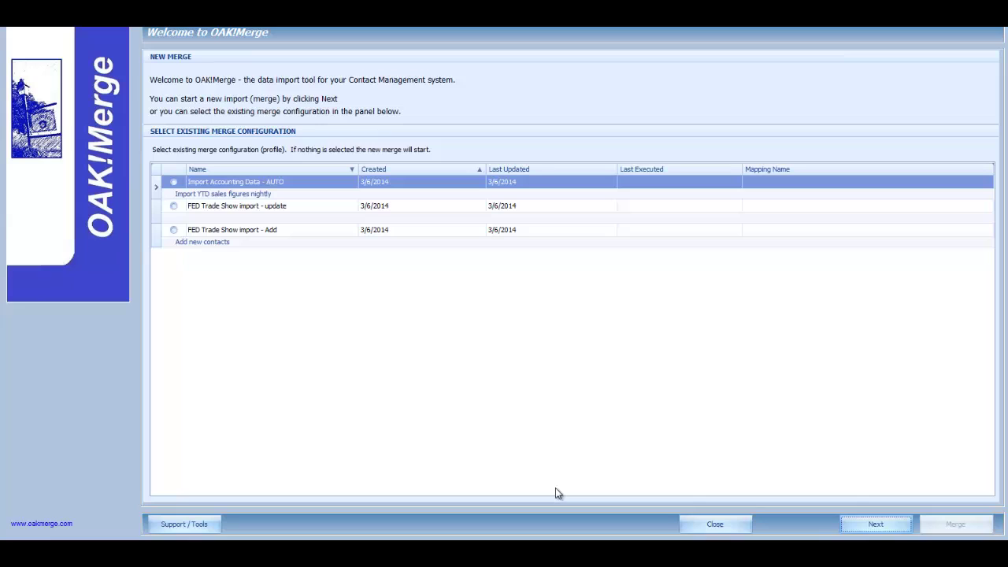
- Switch to OAK!Merge and start a new merge with the comma-delimited sample file Contacts_10.csv as the import source
click(870, 524)
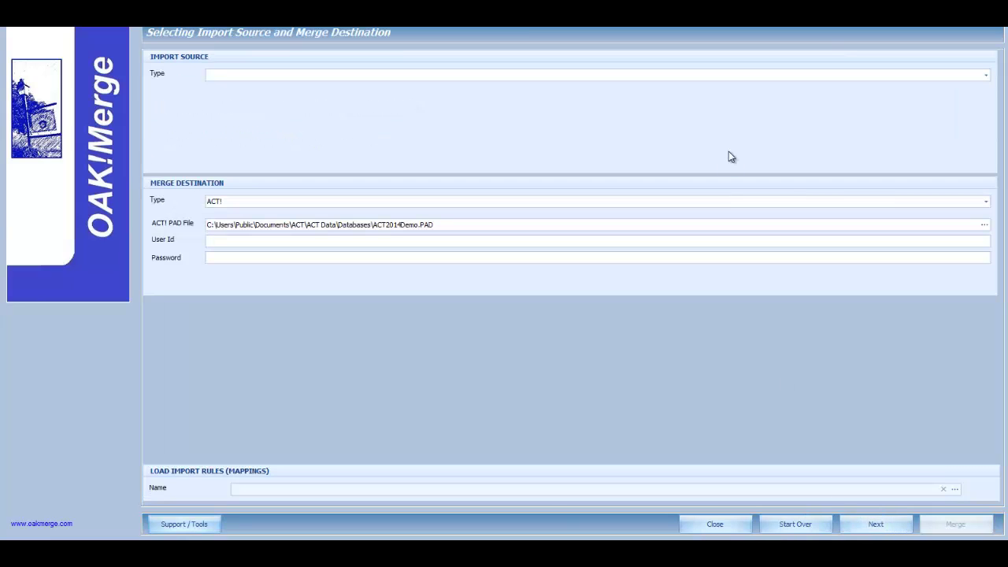
click(690, 75)
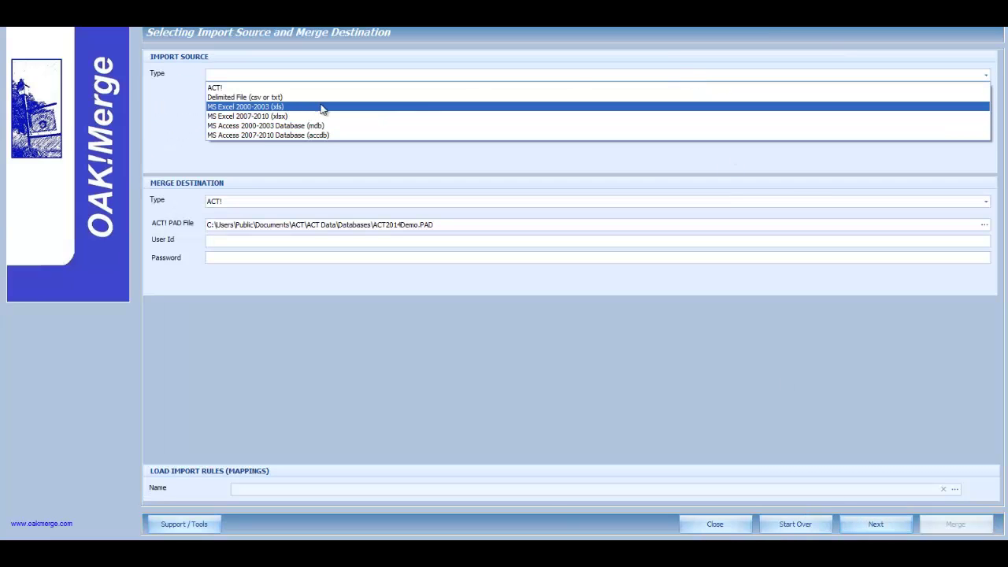
click(267, 98)
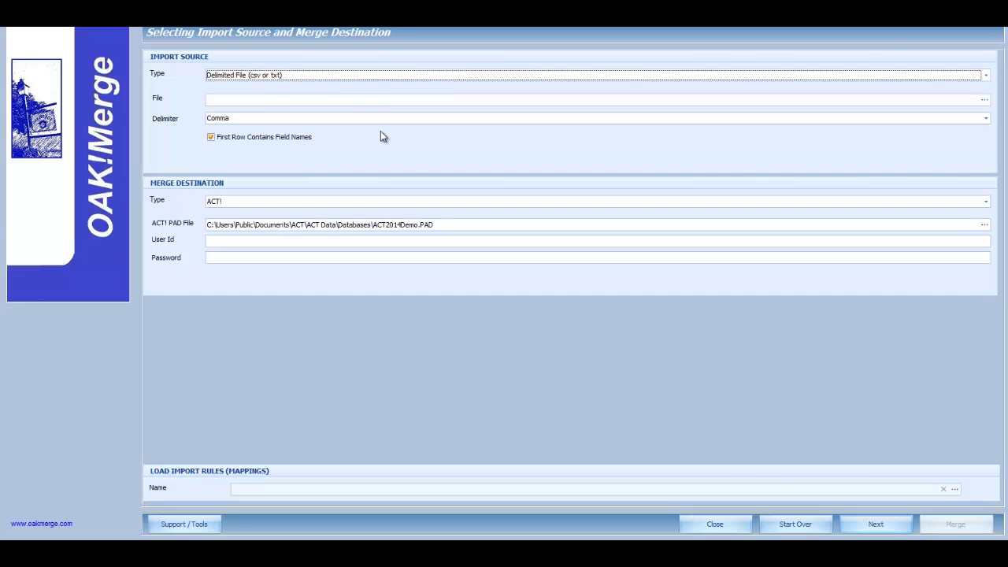
click(984, 99)
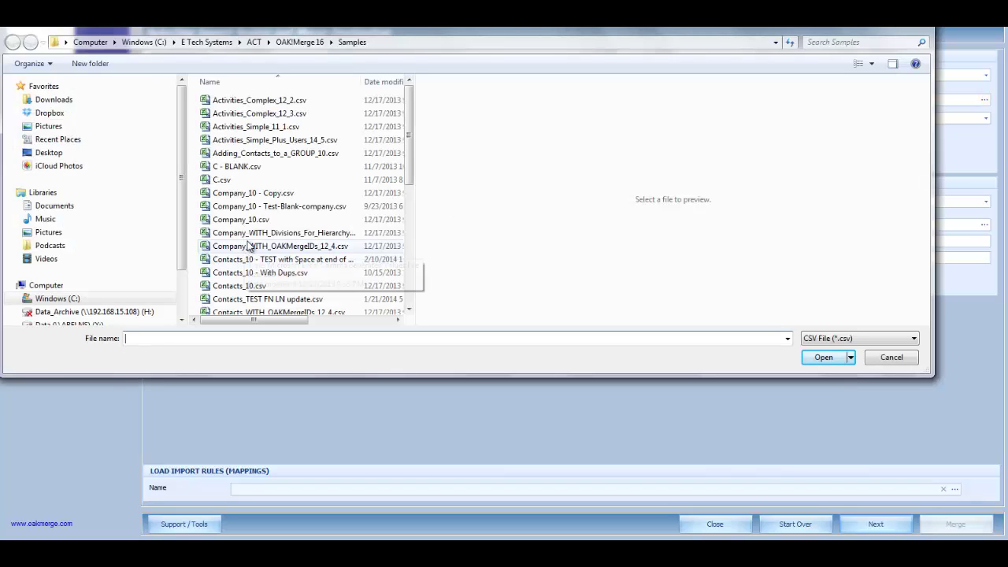
double_click(246, 288)
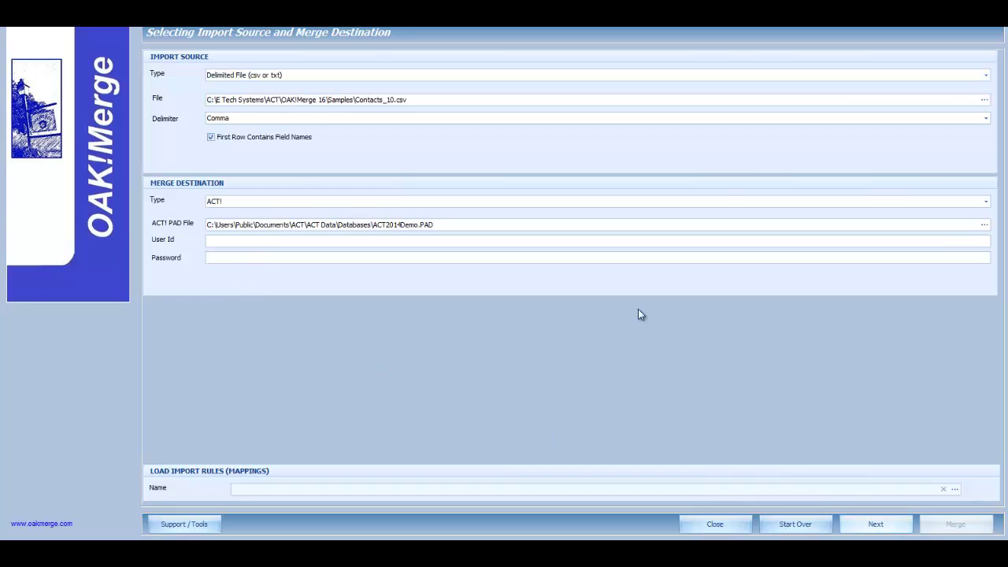
drag(422, 99, 332, 102)
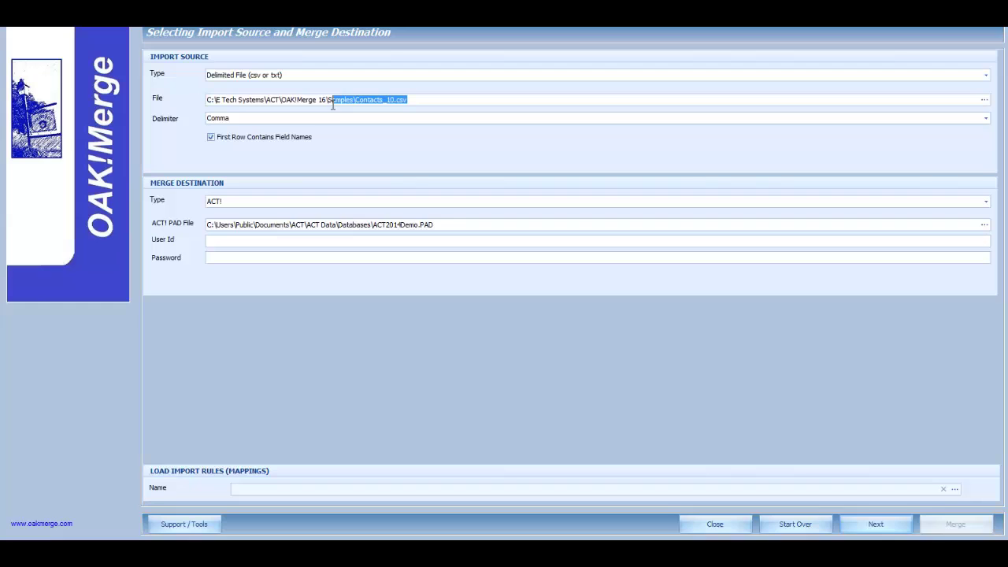
drag(439, 224, 368, 221)
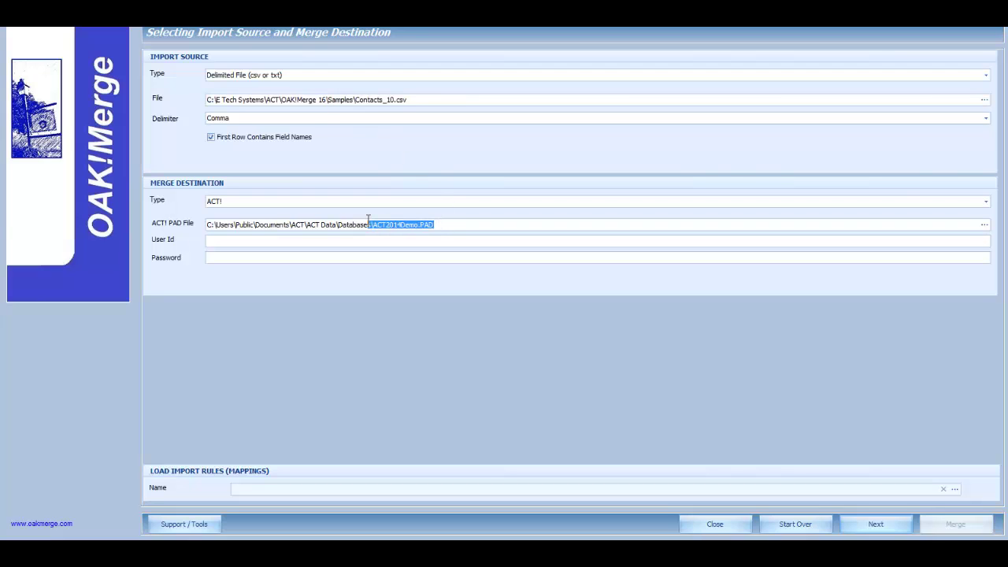
- Continue to the merge rules, choose Contacts as the target table, and add Company and Address 1 as matching fields
click(880, 533)
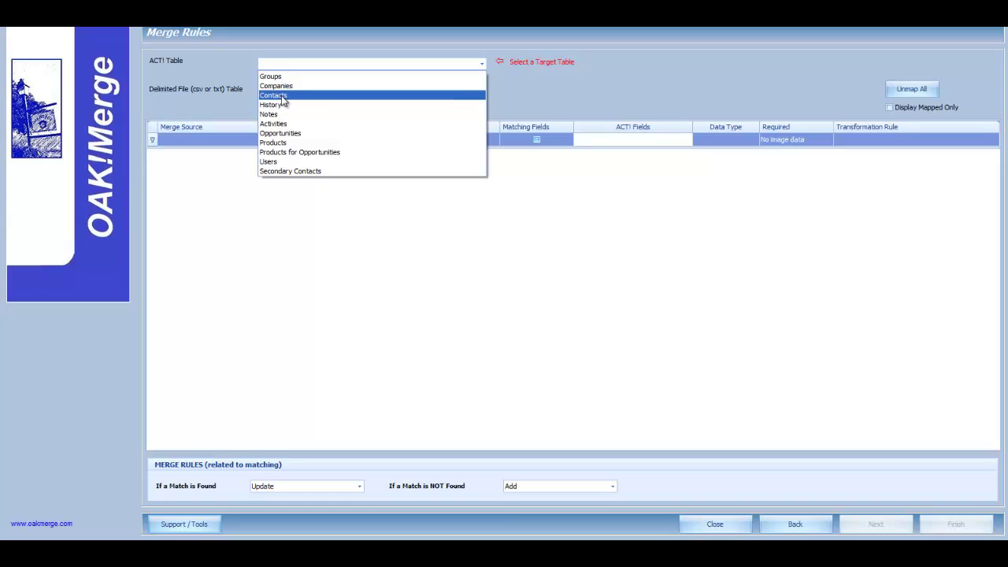
click(280, 96)
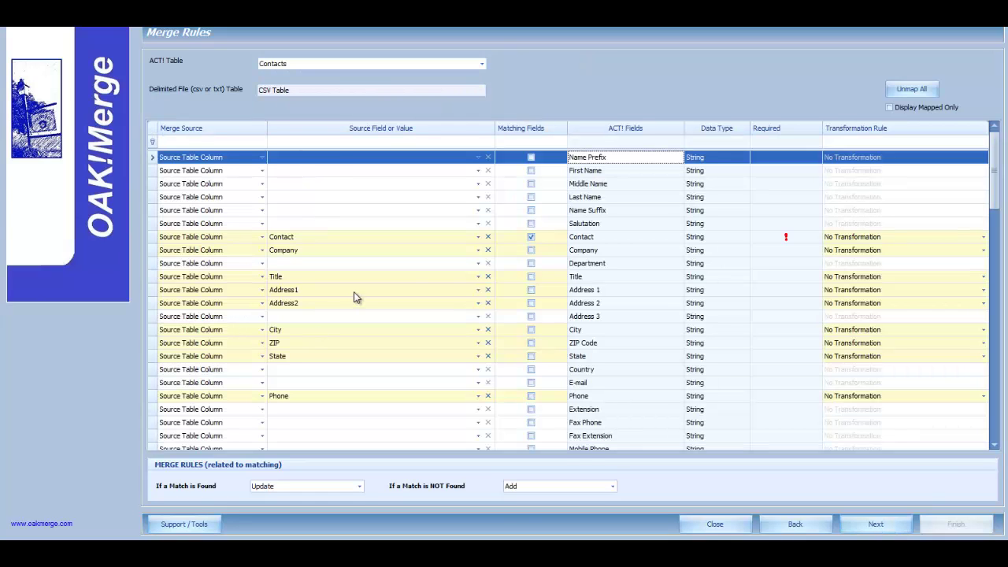
click(530, 251)
click(532, 291)
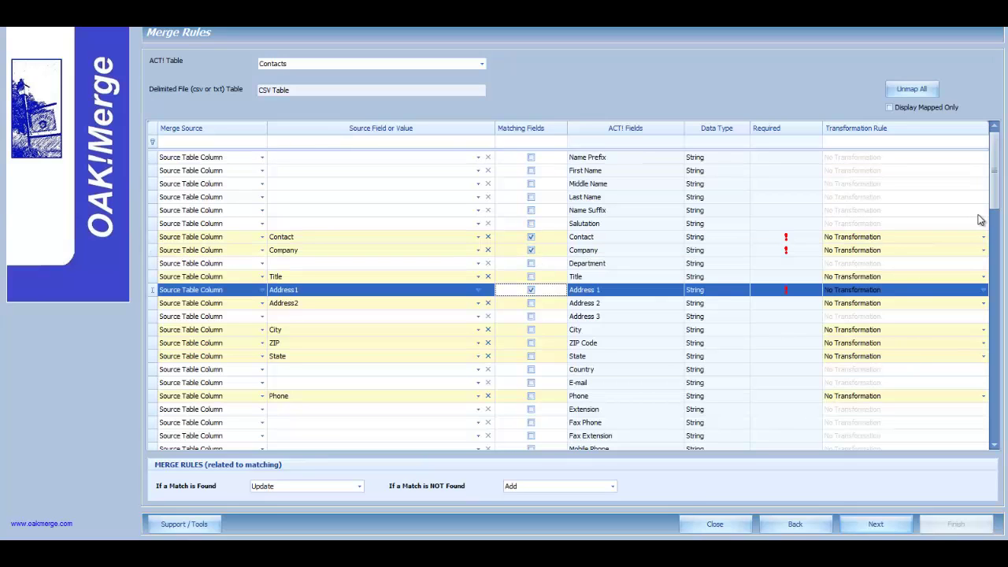
- Filter the ACT! fields by "ser" and map the YTD_SALES source column to User 6
drag(996, 205, 996, 405)
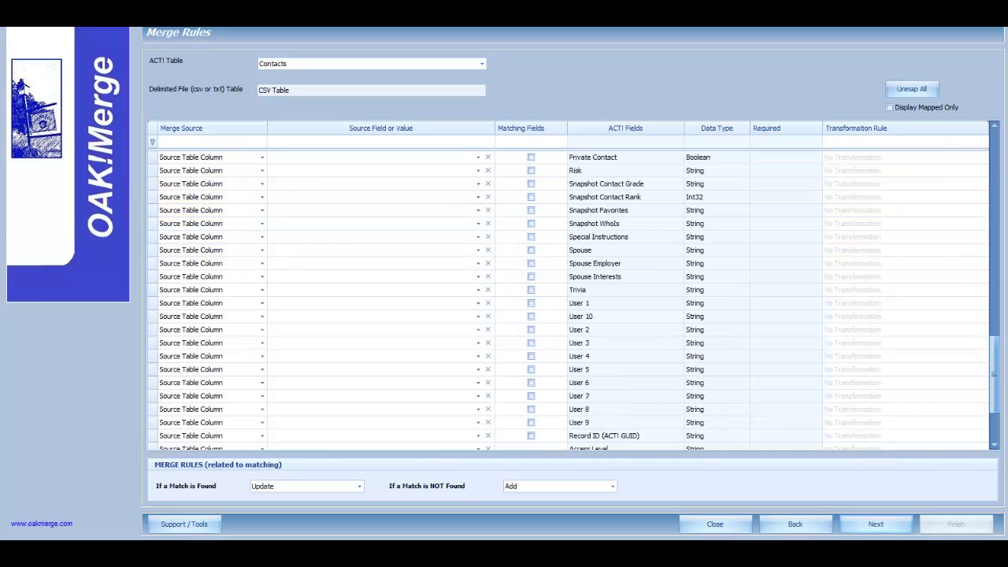
click(654, 141)
text(ser)
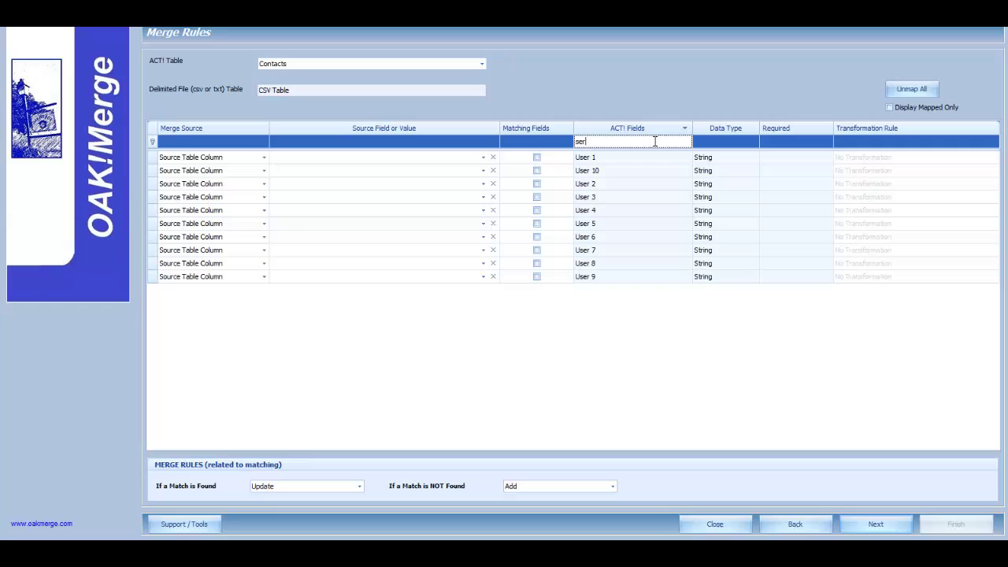
click(484, 236)
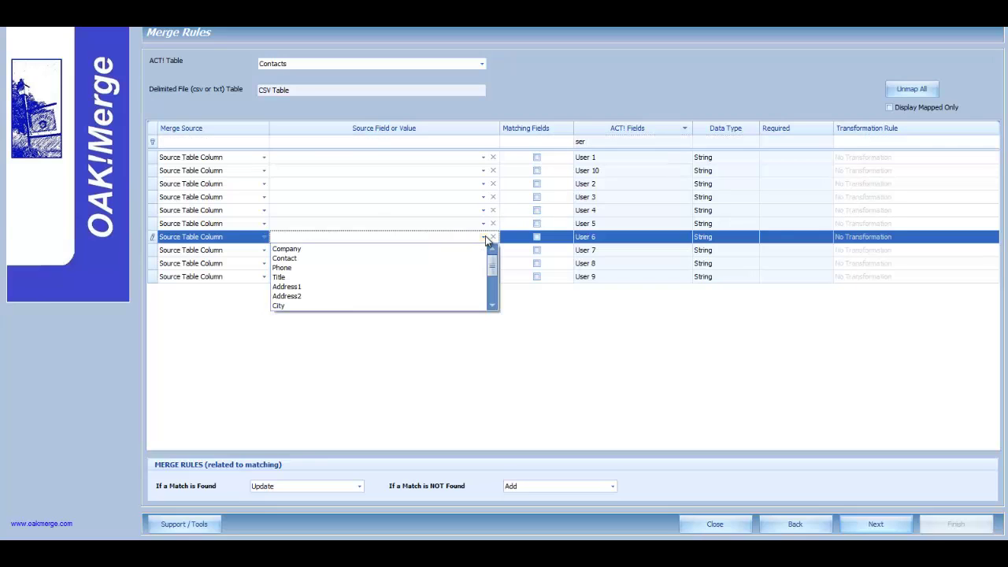
drag(497, 267, 496, 306)
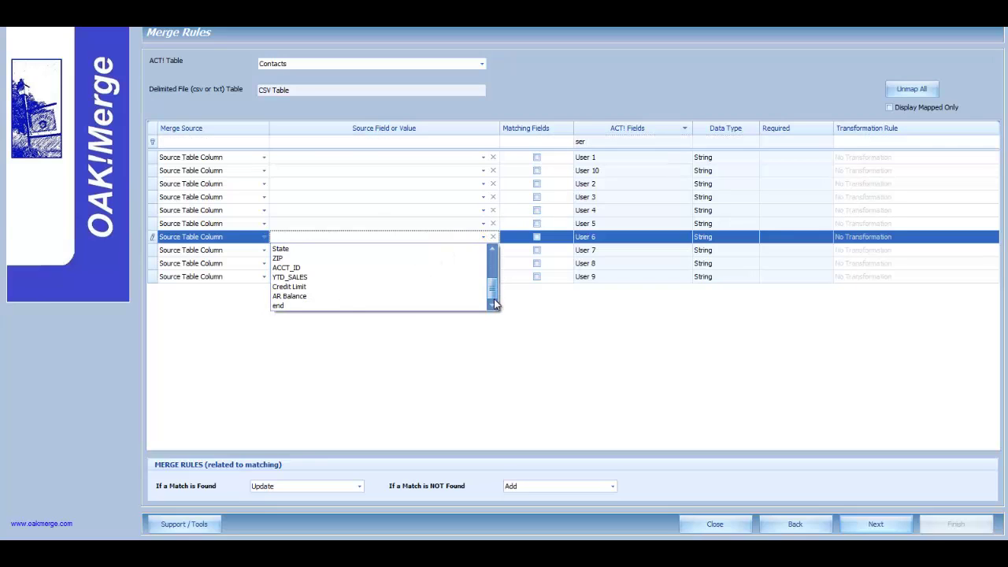
click(303, 277)
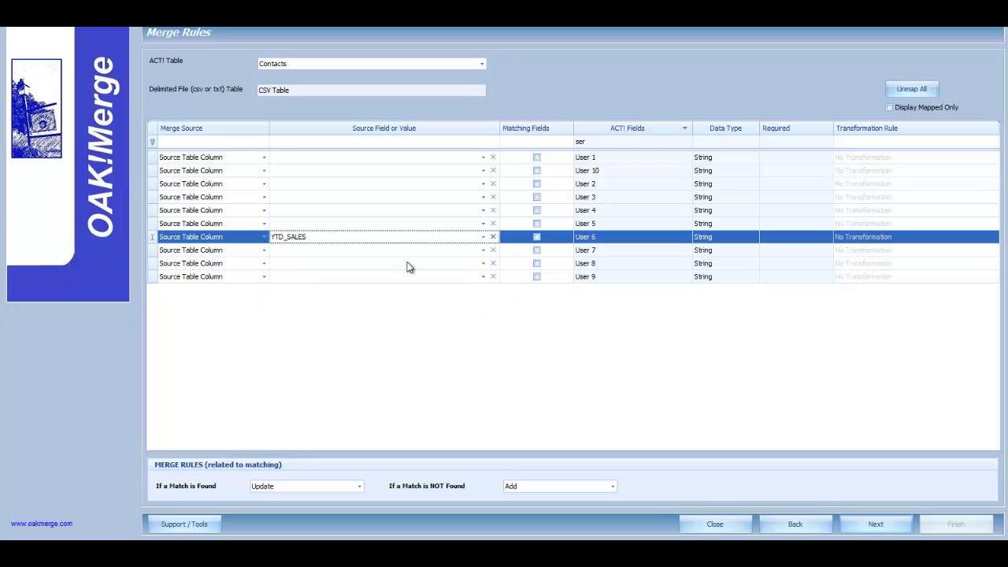
- Map the Credit Limit source column to User 7 and the end column to User 9
click(483, 250)
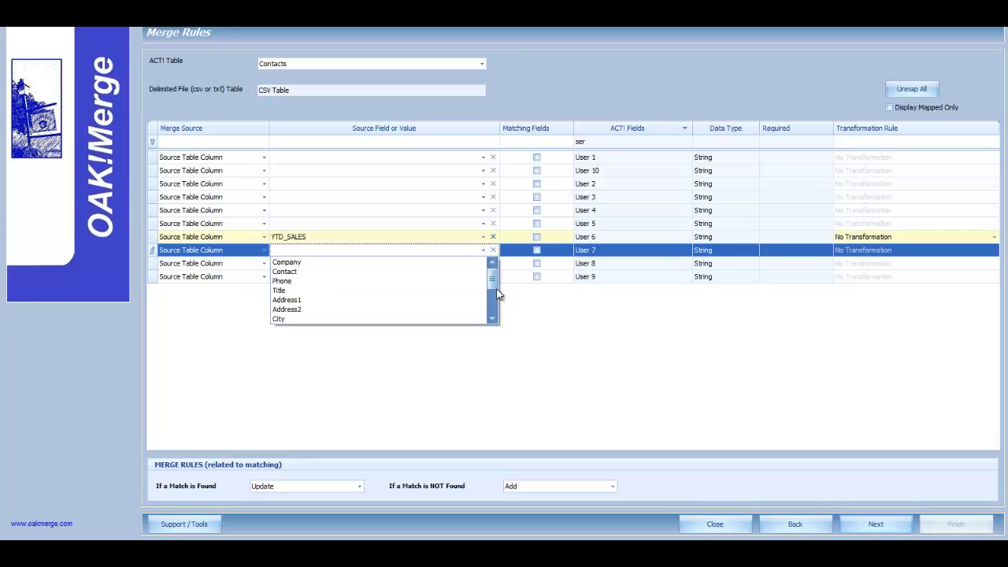
drag(492, 269, 495, 318)
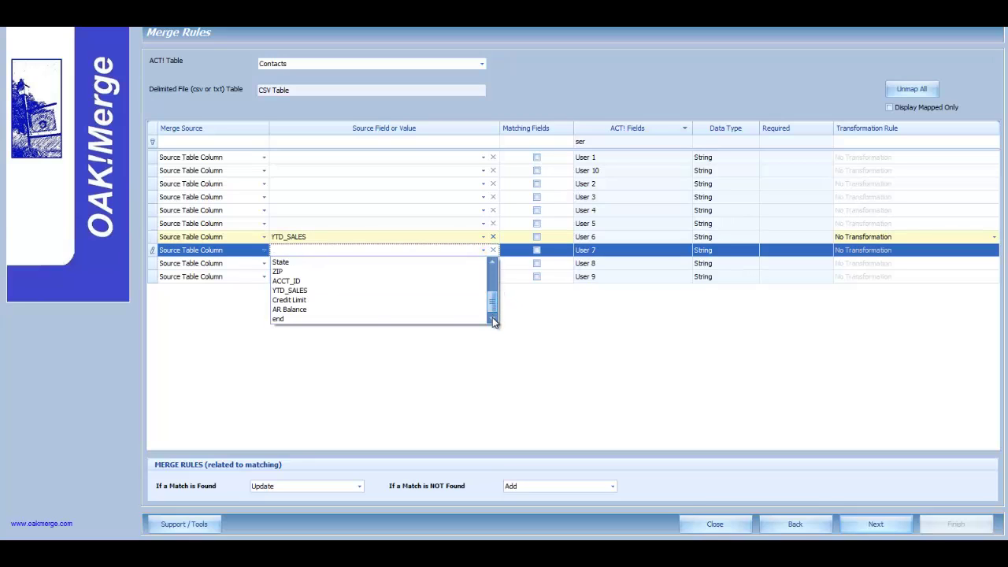
click(292, 300)
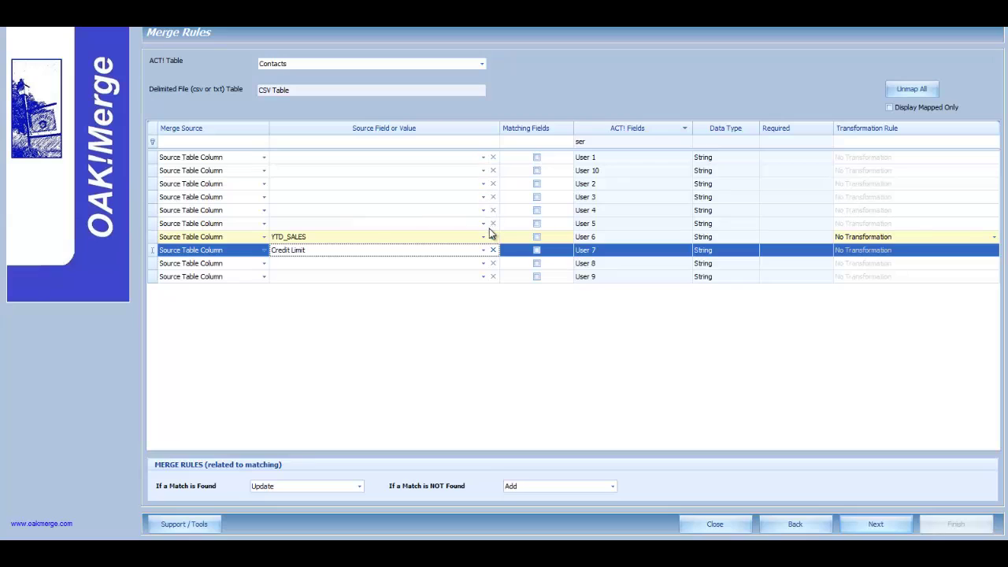
click(482, 277)
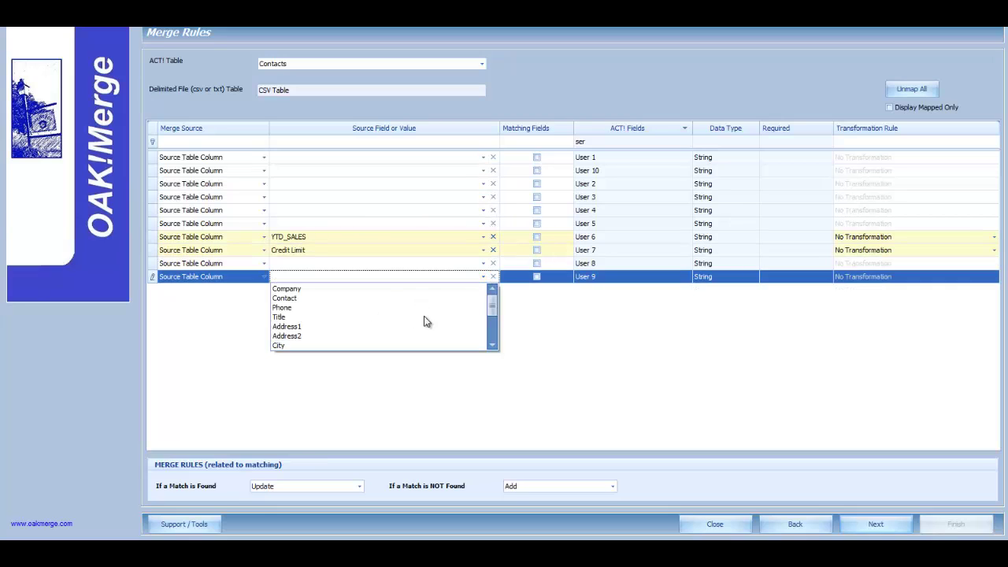
drag(494, 308, 495, 367)
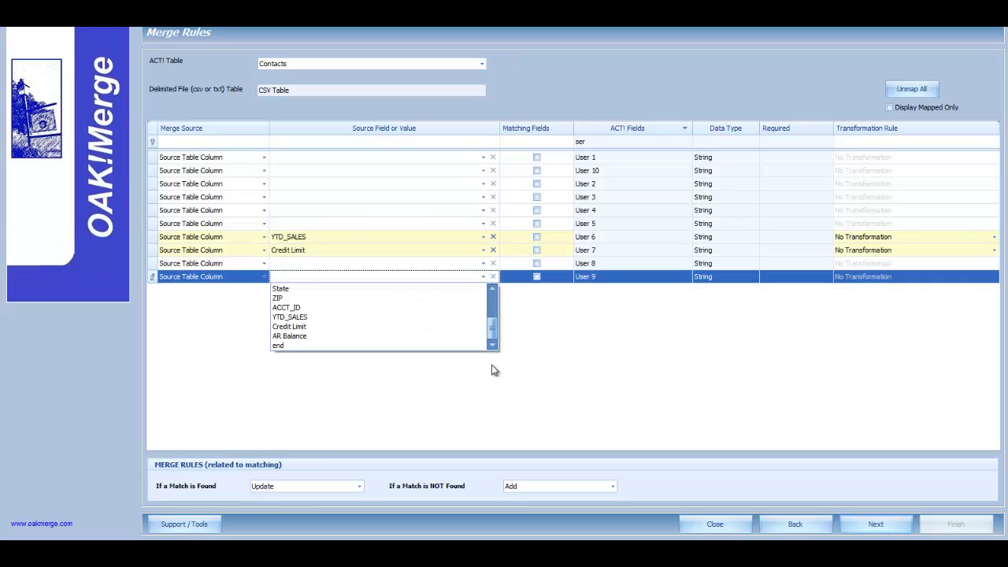
click(277, 345)
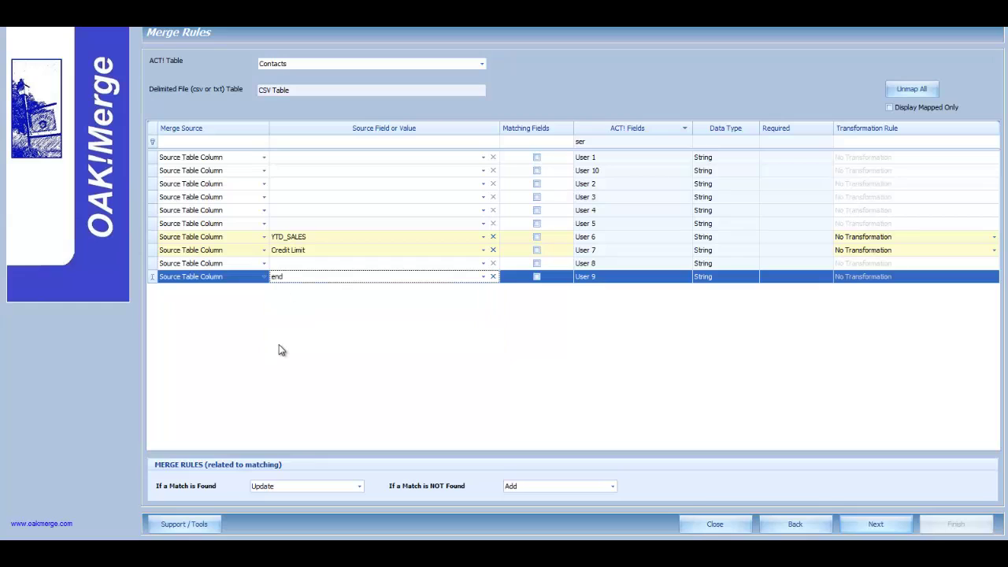
click(336, 266)
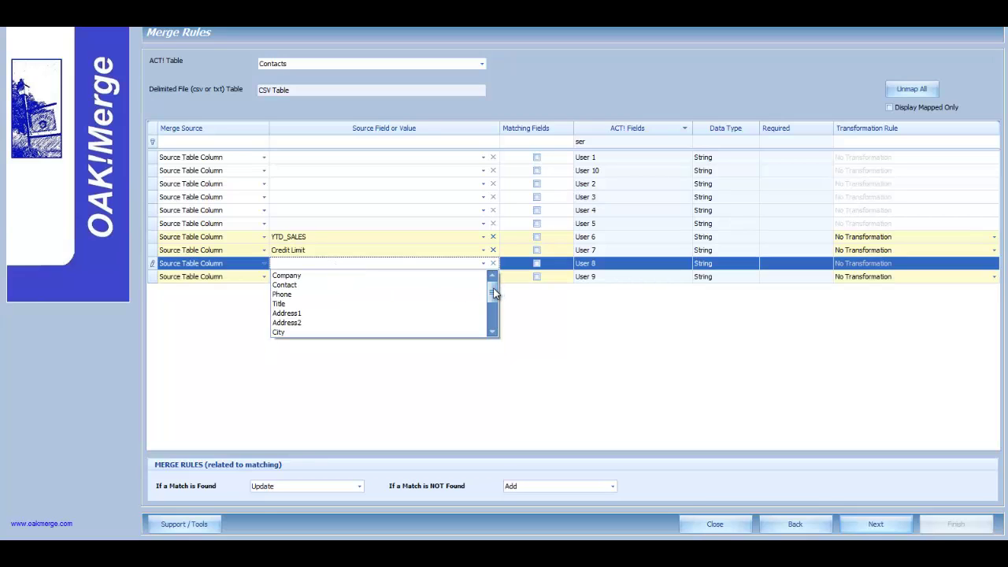
drag(492, 292, 494, 337)
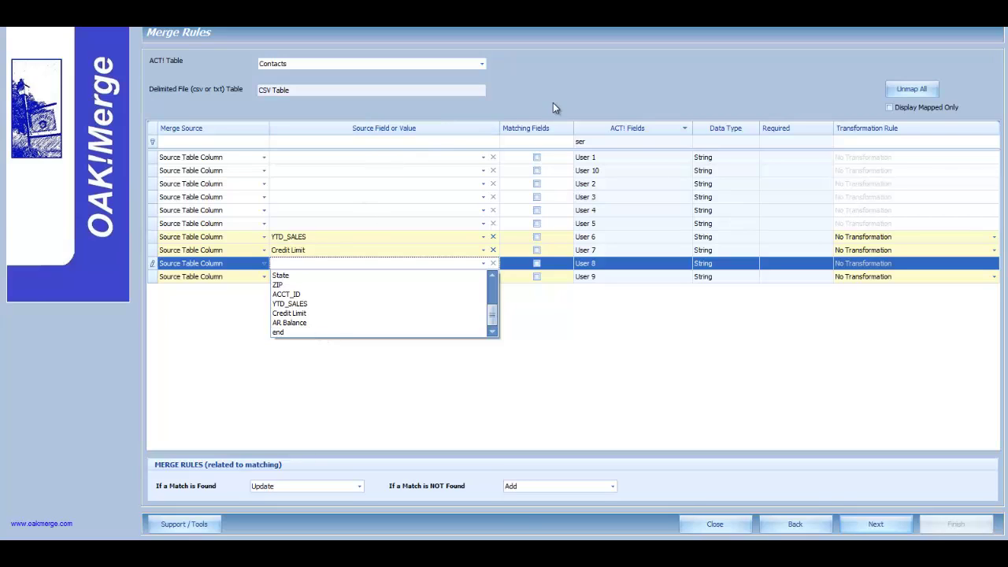
click(630, 68)
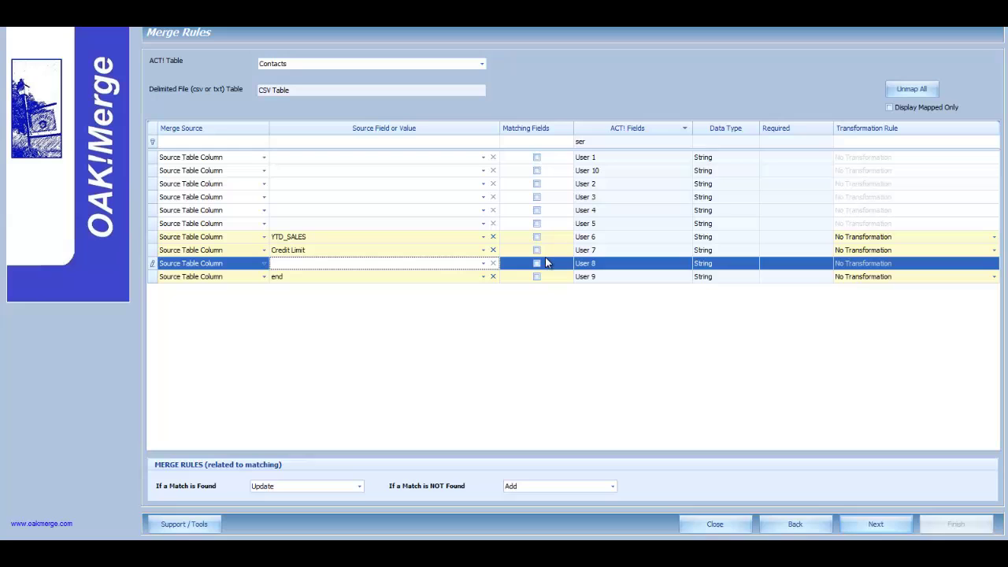
- Clear the ACT! field filter and display only the mapped fields
click(604, 142)
key(BackSpace)
key(BackSpace)
key(BackSpace)
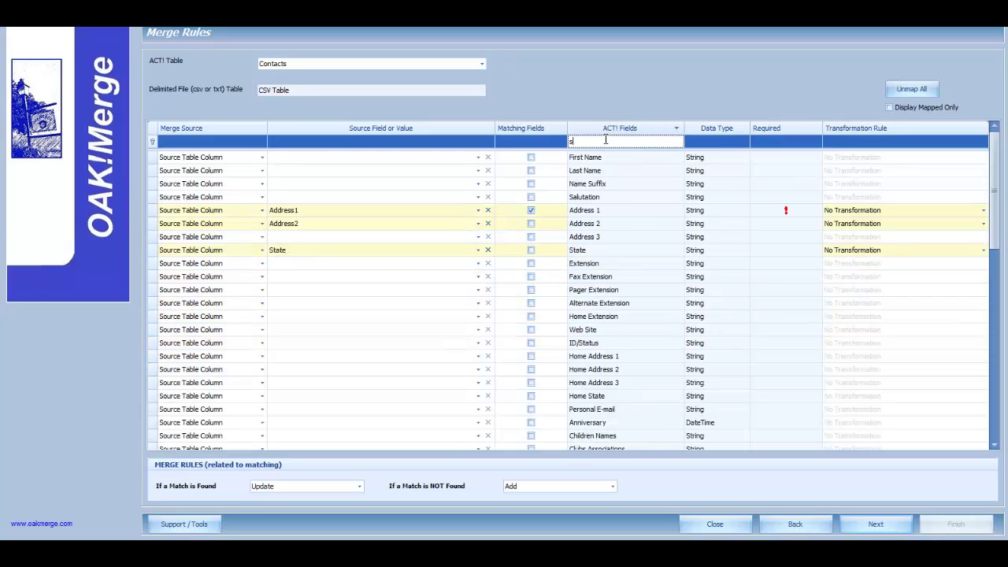
click(888, 108)
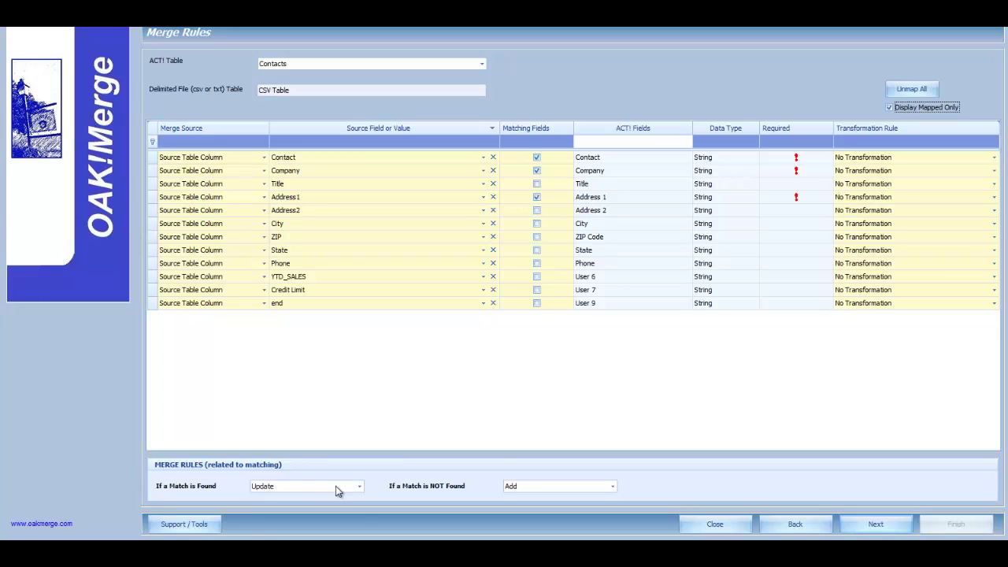
- Review the available merge actions for when a match is found, keeping Update
click(356, 488)
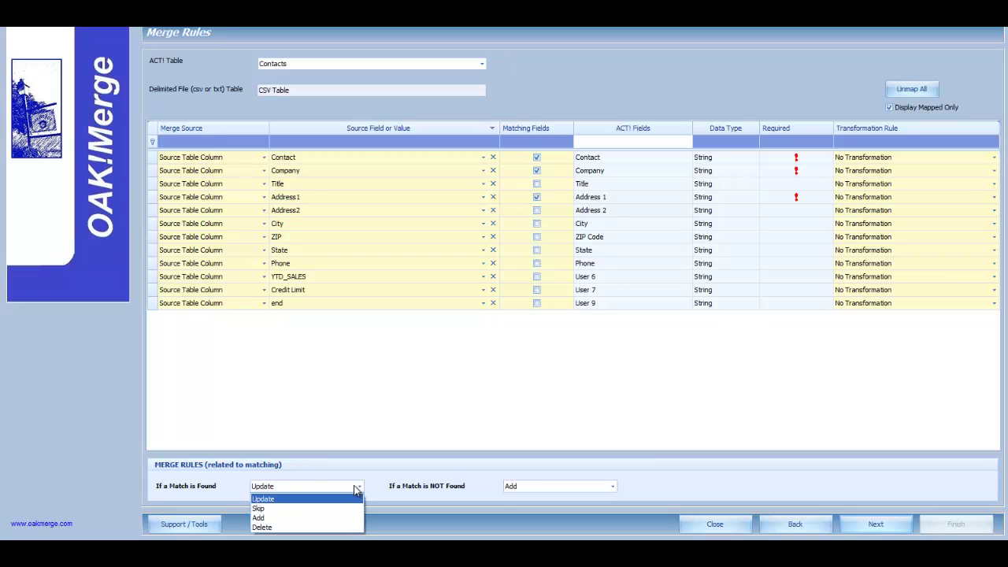
click(356, 488)
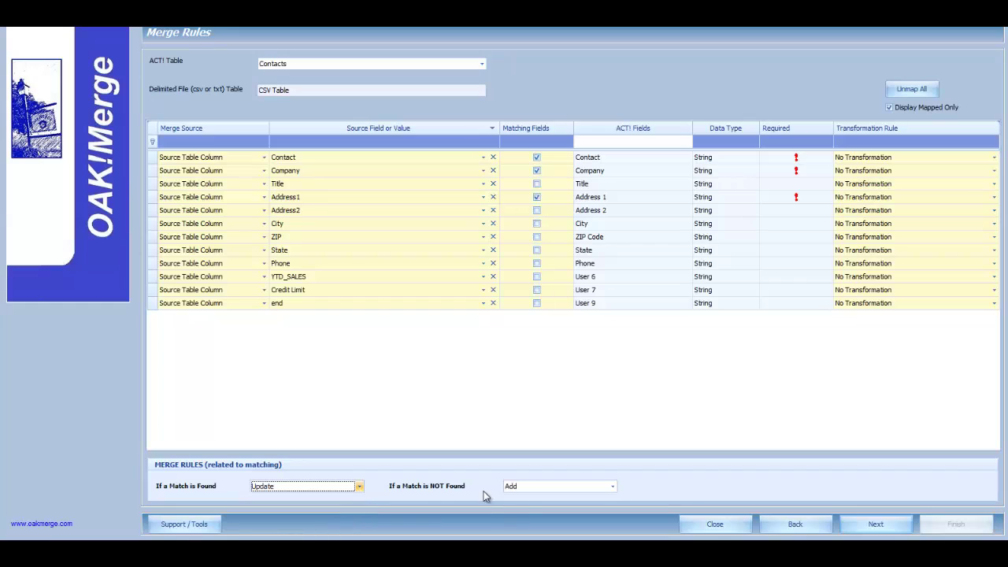
- Keep Add as the action when no match is found and continue to the run options, accepting the unmapped source fields
click(530, 485)
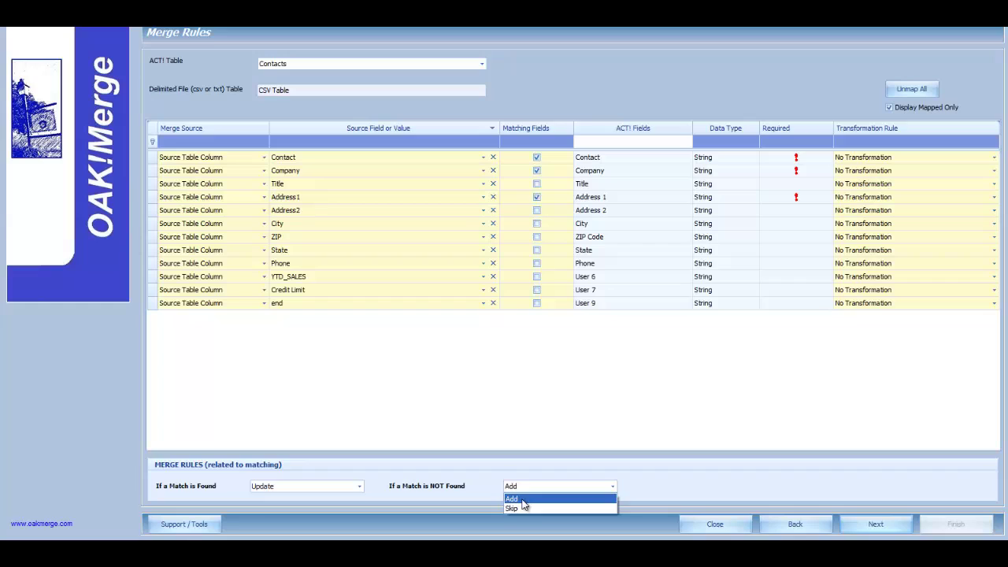
click(522, 500)
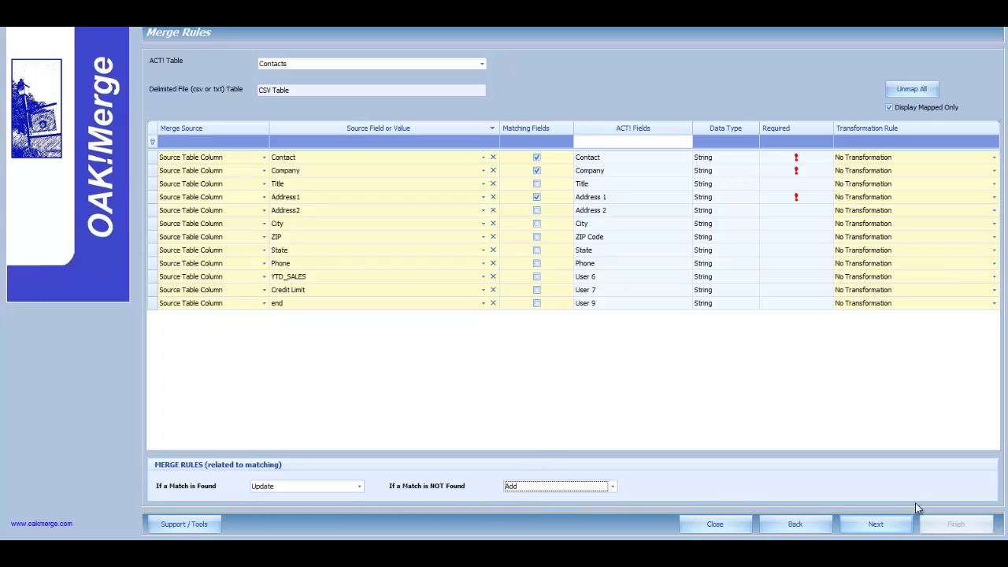
click(880, 527)
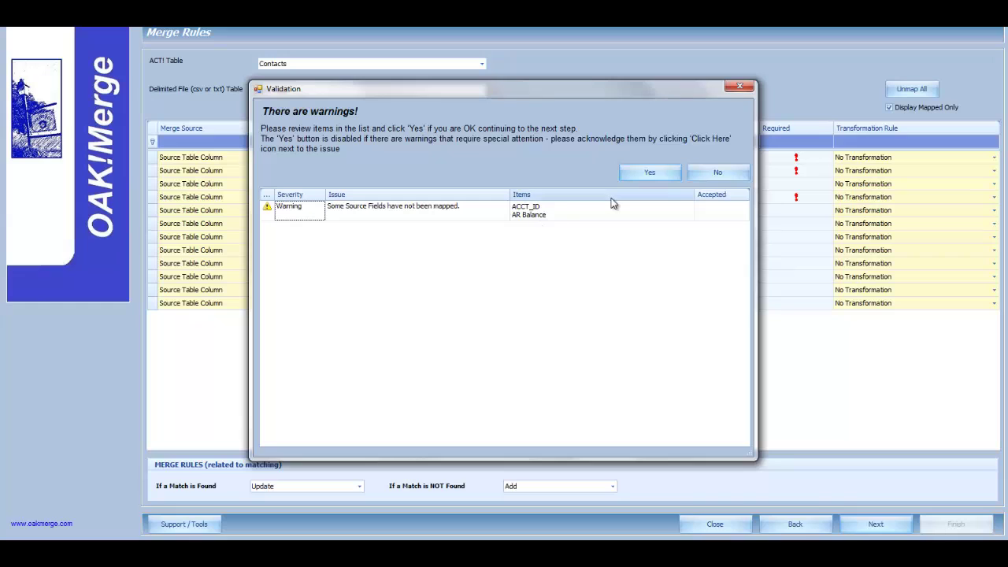
click(649, 175)
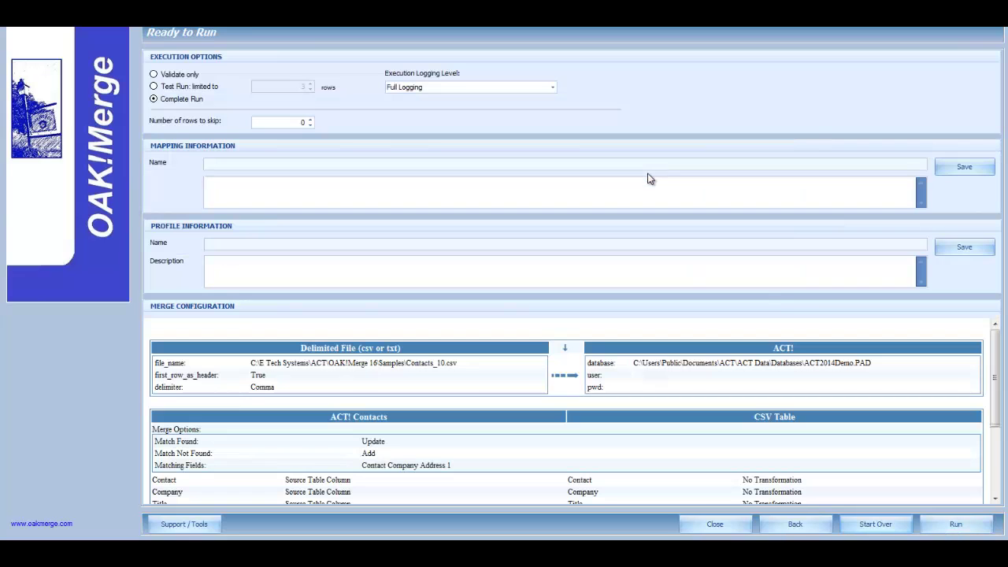
- Run the merge as Validate only and review the import numbers and merged rows summary in the results
click(191, 76)
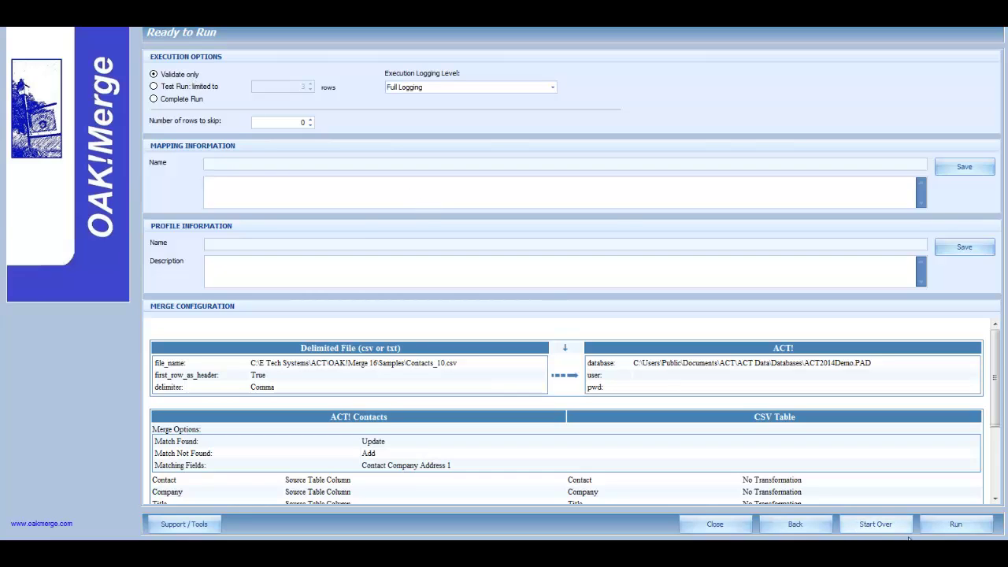
click(952, 527)
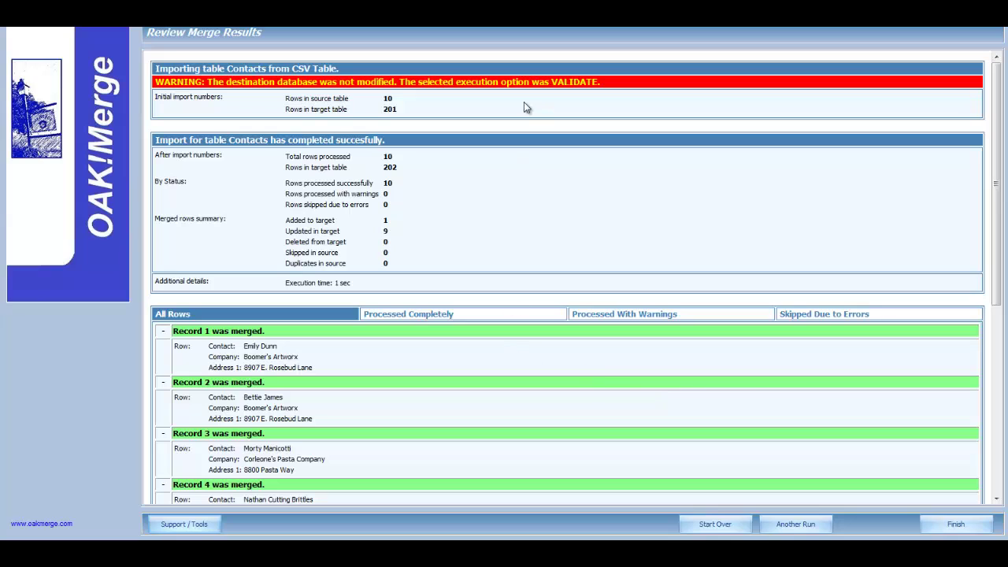
drag(545, 80, 456, 83)
click(449, 162)
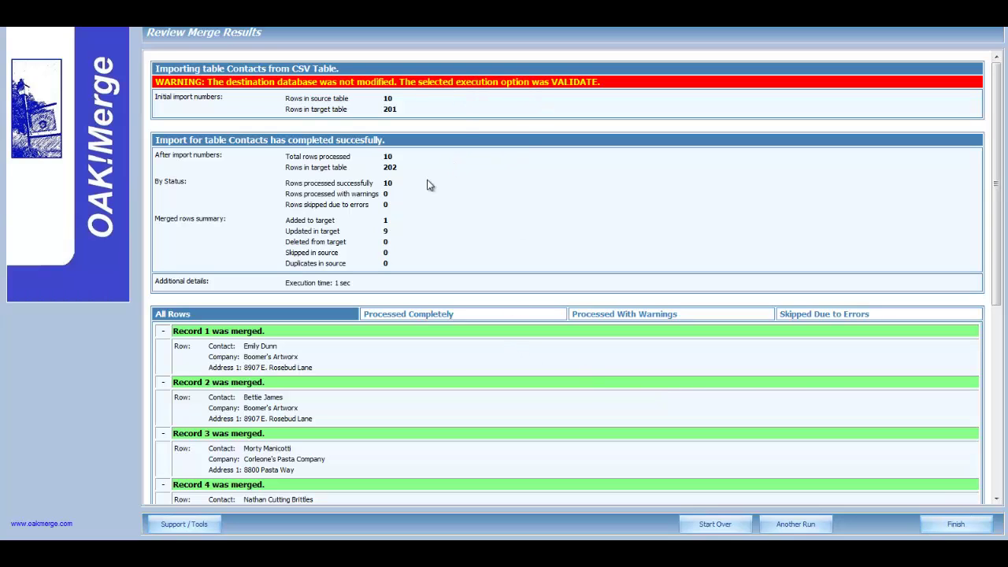
drag(394, 236, 383, 223)
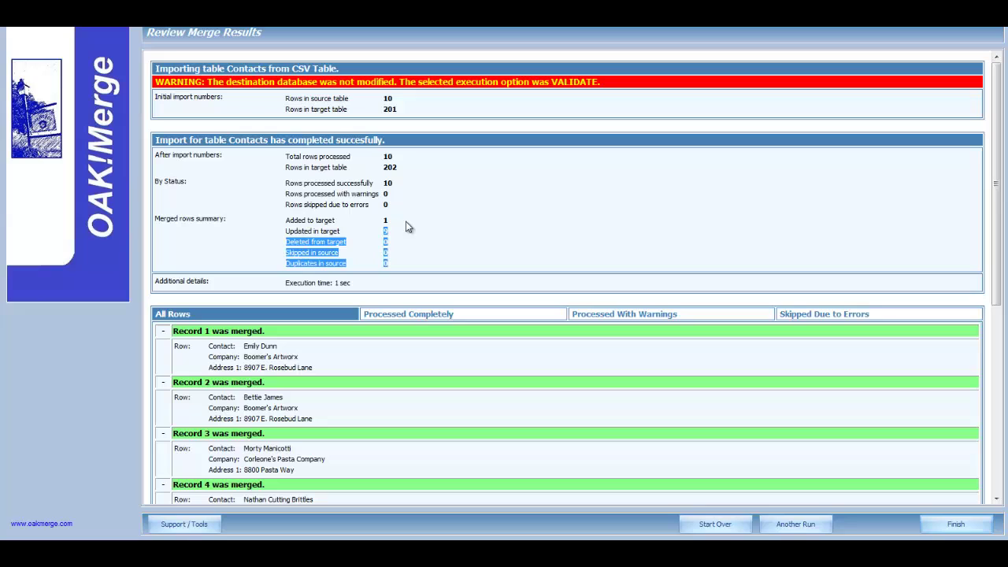
click(408, 226)
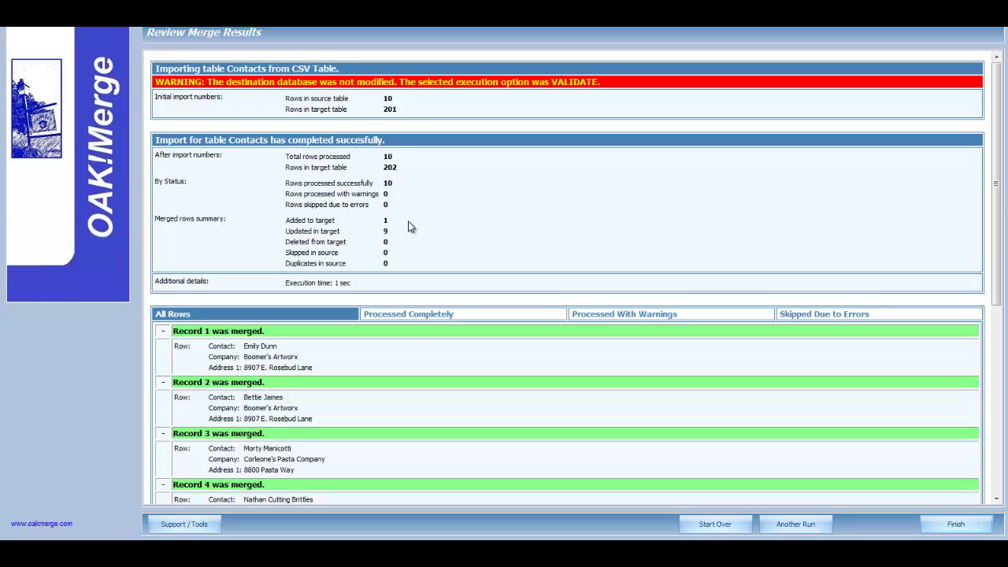
drag(396, 160, 383, 159)
click(400, 176)
- Start another run of the merge as a Complete Run, accepting the unmapped source fields
click(792, 522)
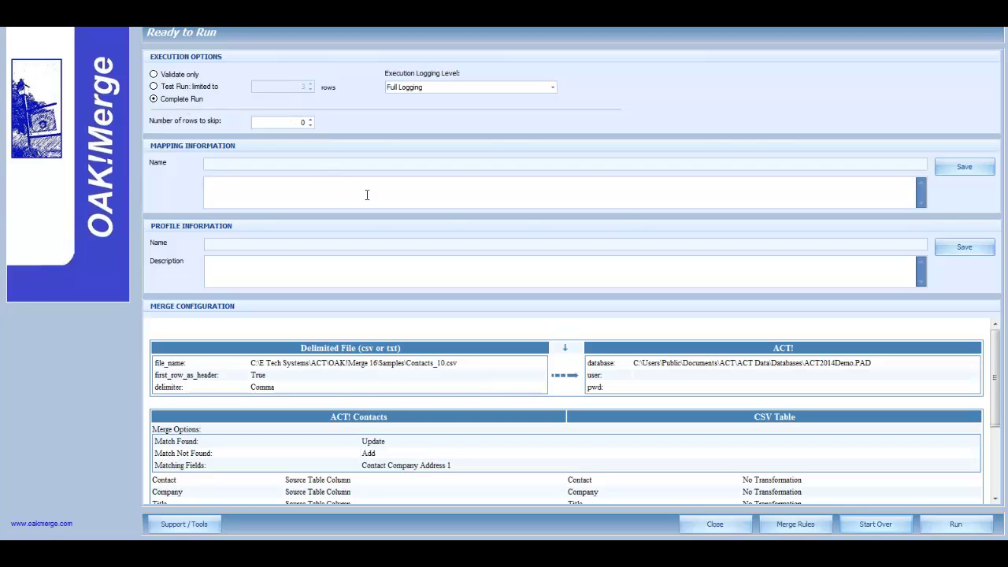
click(958, 525)
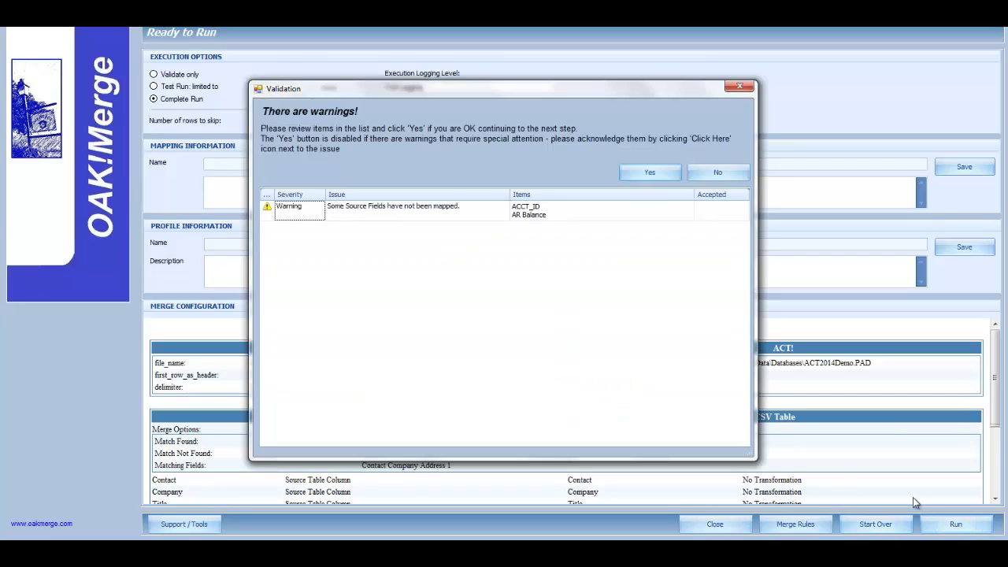
click(650, 172)
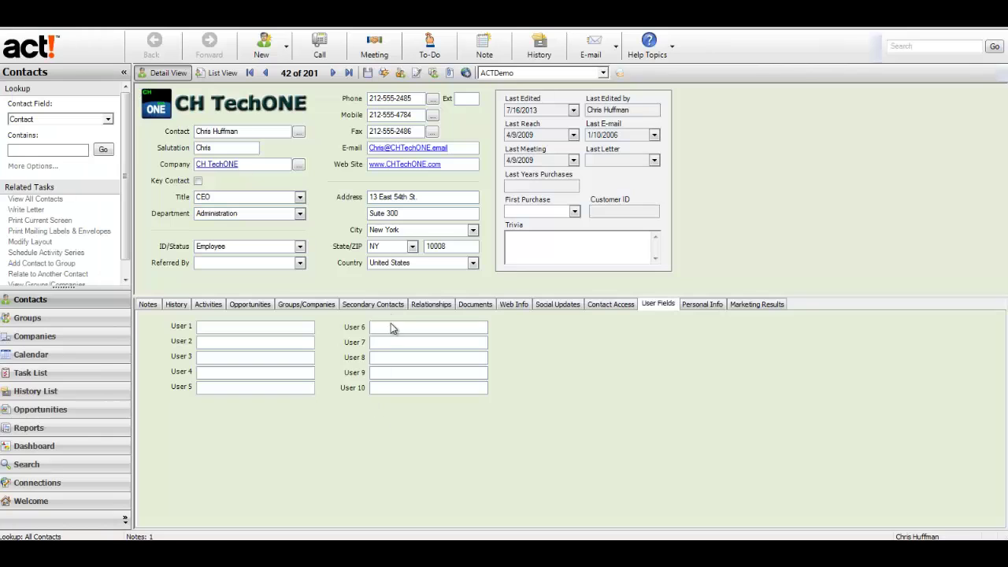
- Switch to ACT! and look up the contacts whose User 6 field contains data, replacing the current lookup
click(379, 328)
right_click(379, 329)
click(438, 404)
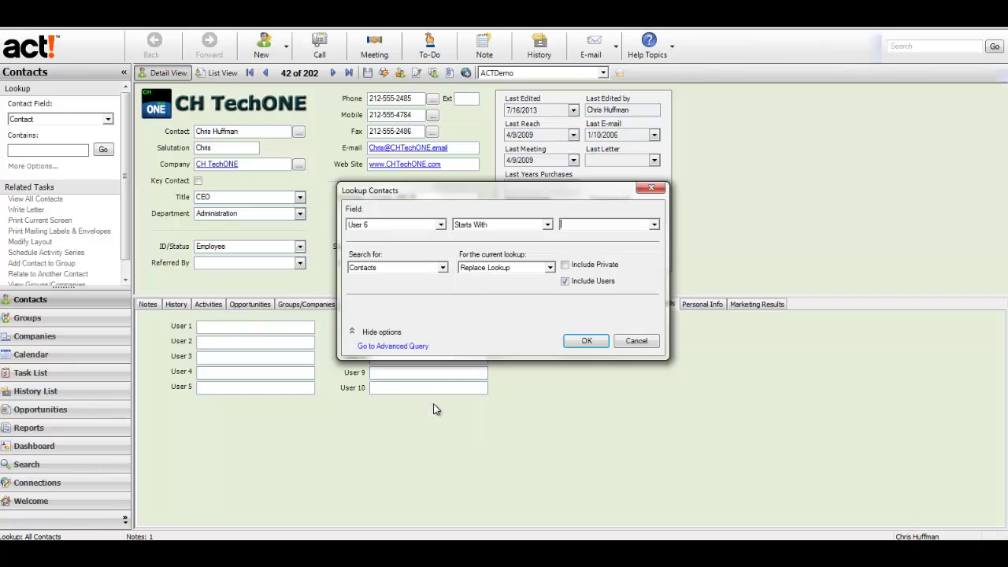
click(505, 225)
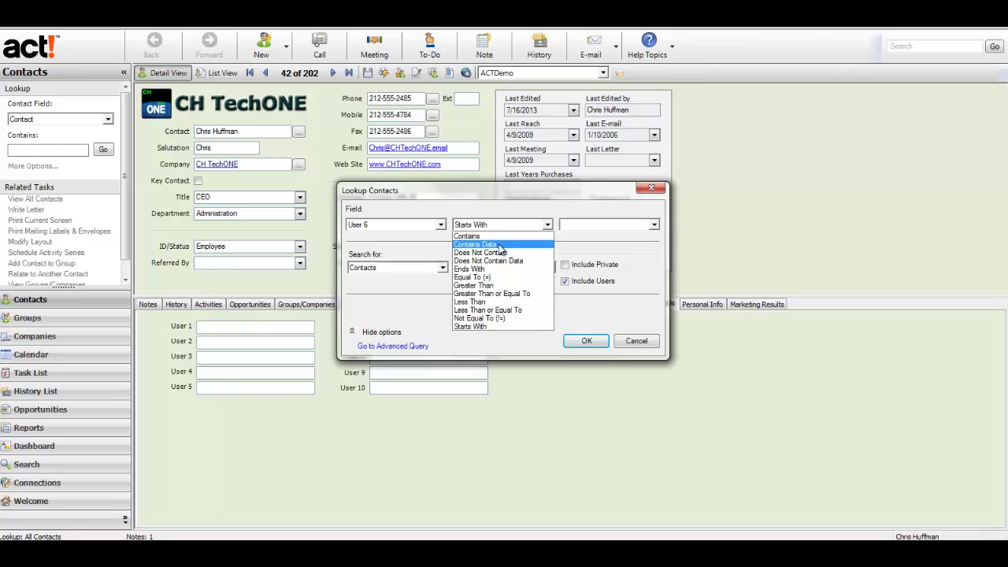
click(475, 244)
click(582, 340)
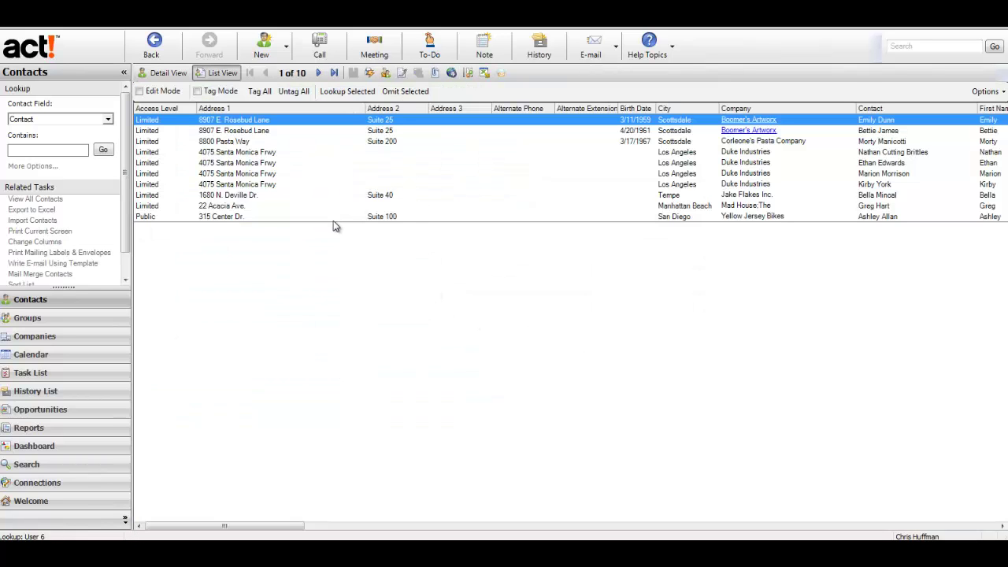
- Open the first contact in the lookup and go through the records to the last, checking the User 6, User 7 and User 9 values
double_click(297, 120)
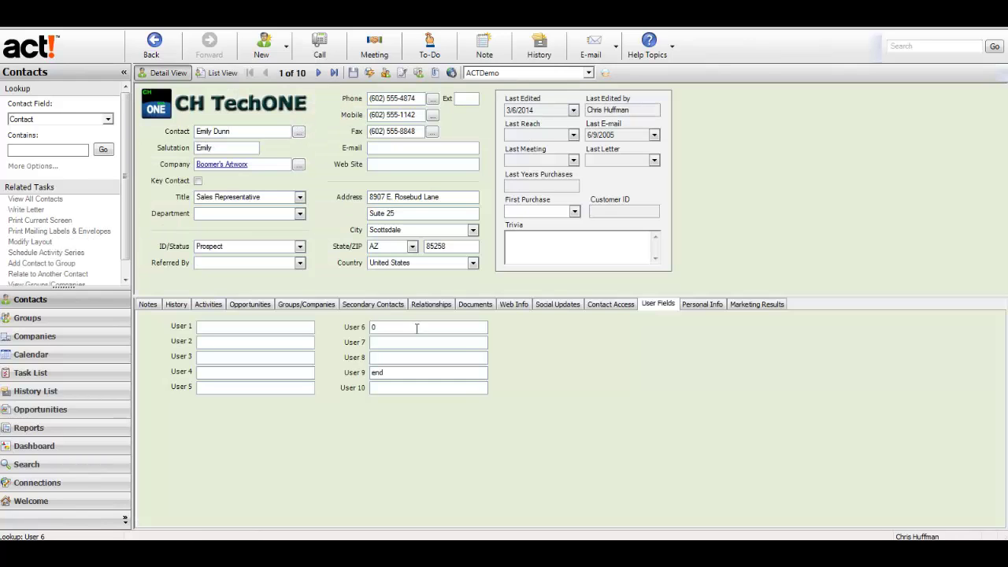
click(319, 72)
click(319, 72)
click(319, 72)
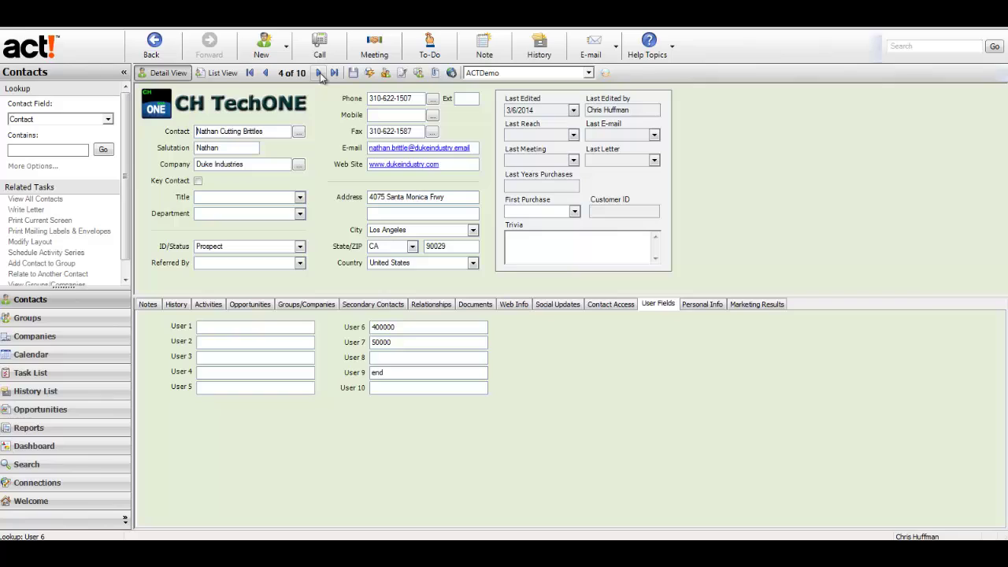
click(318, 72)
drag(398, 372, 359, 374)
key(Delete)
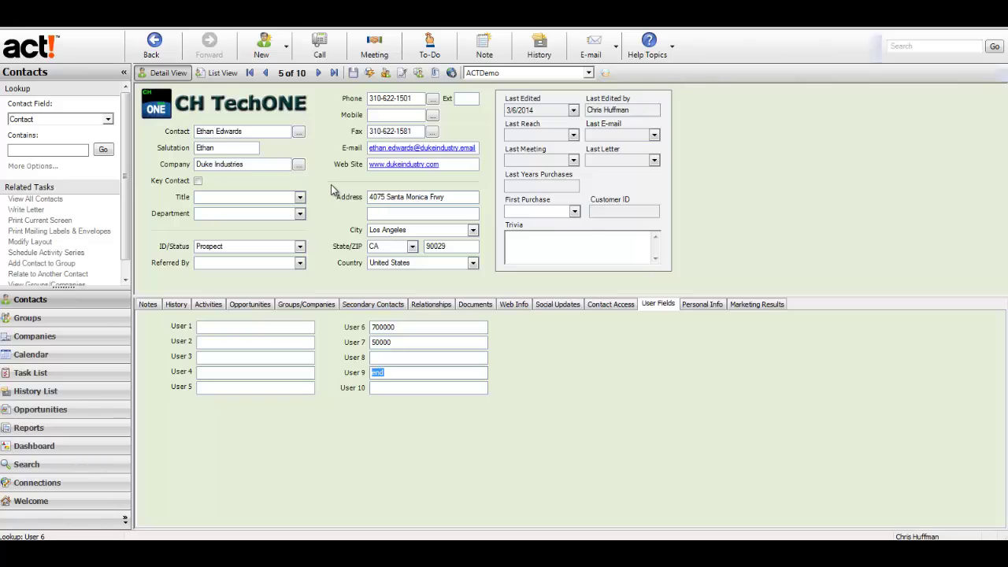
click(318, 72)
click(318, 73)
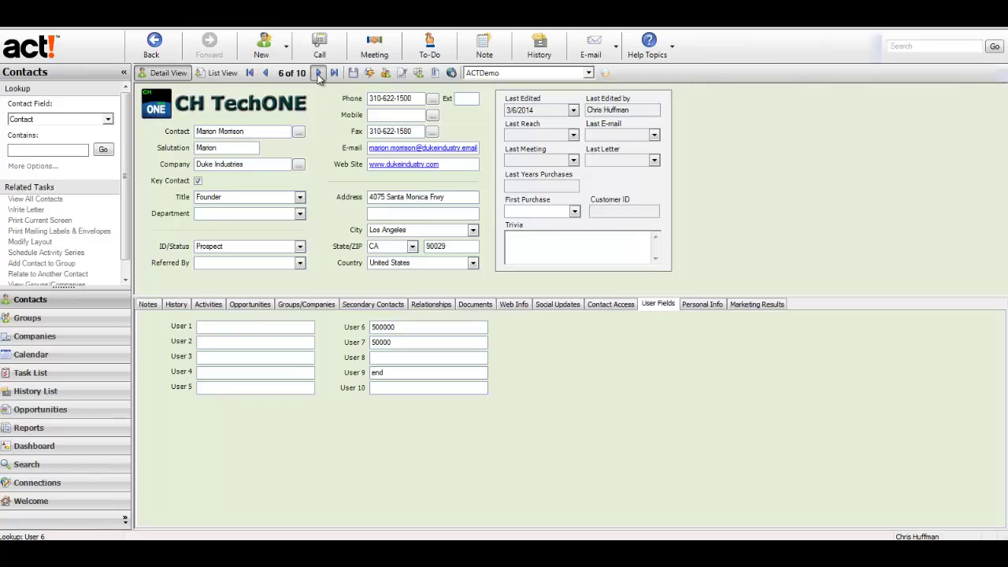
click(318, 72)
click(318, 73)
click(318, 73)
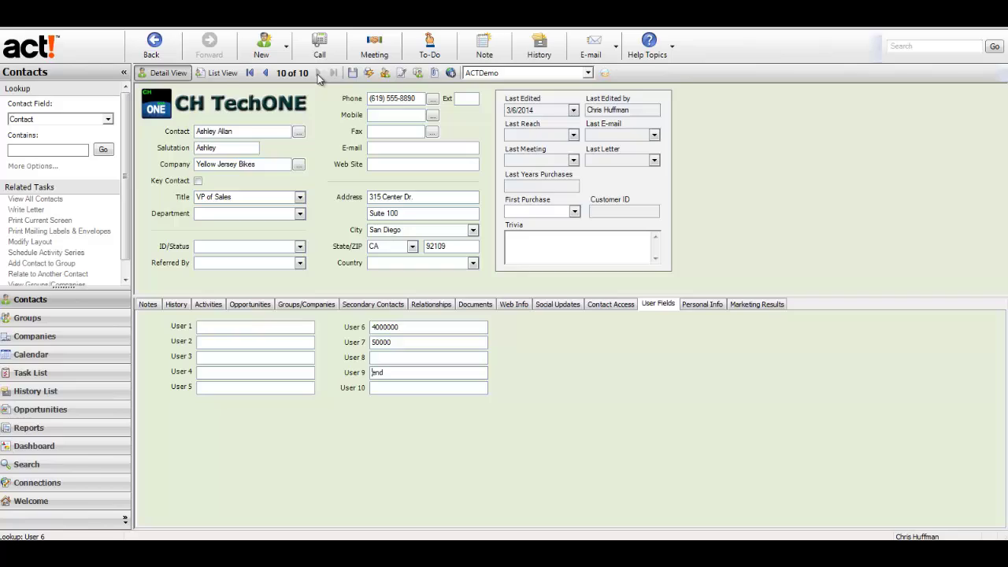